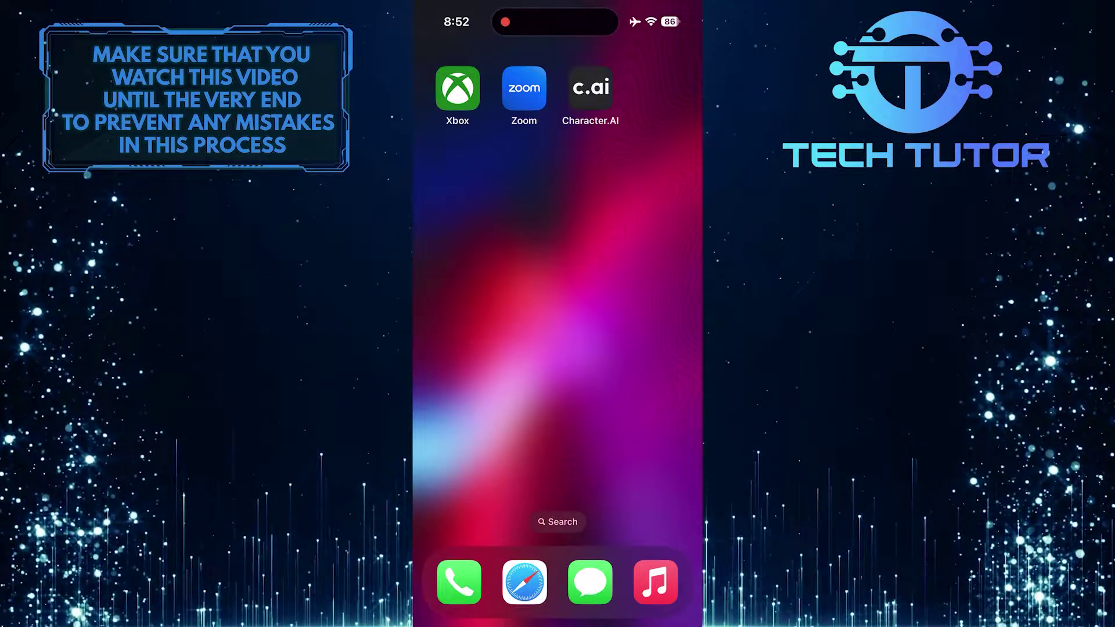
Launch Character.AI and open your own profile's Edit Profile settings.
click(591, 88)
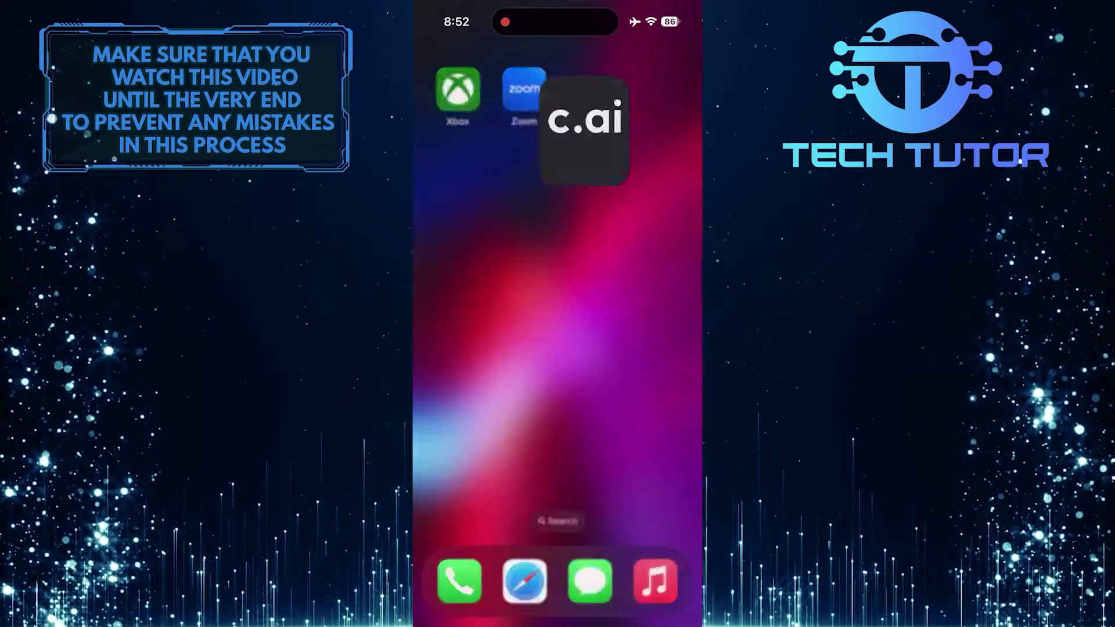
click(677, 69)
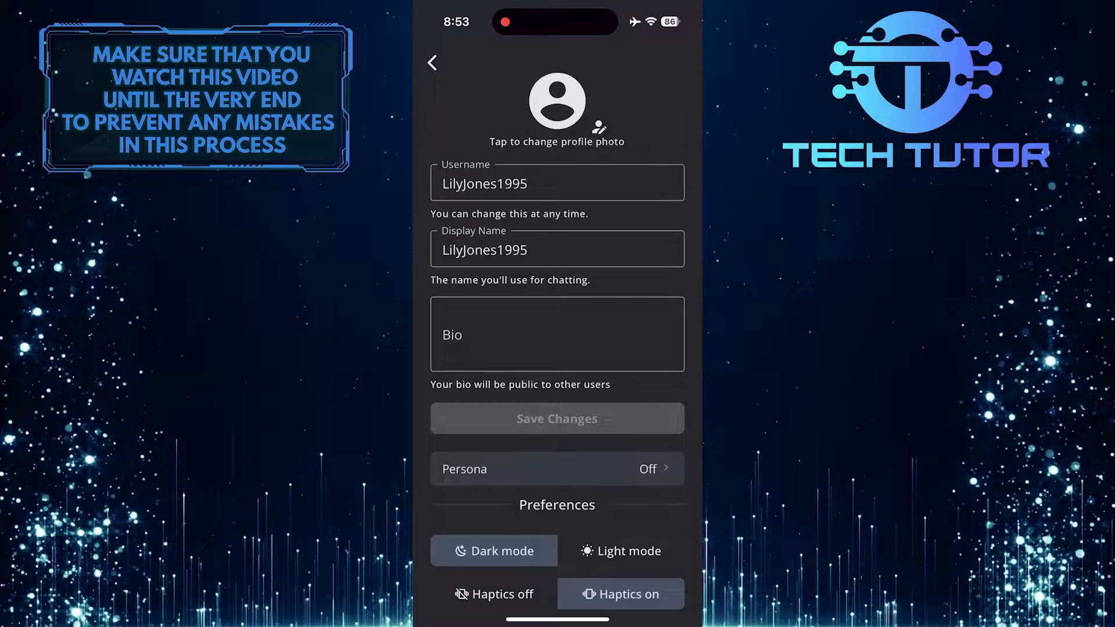
Set the surfer-at-sunset photo as the profile picture, save, and go back to the profile.
click(556, 100)
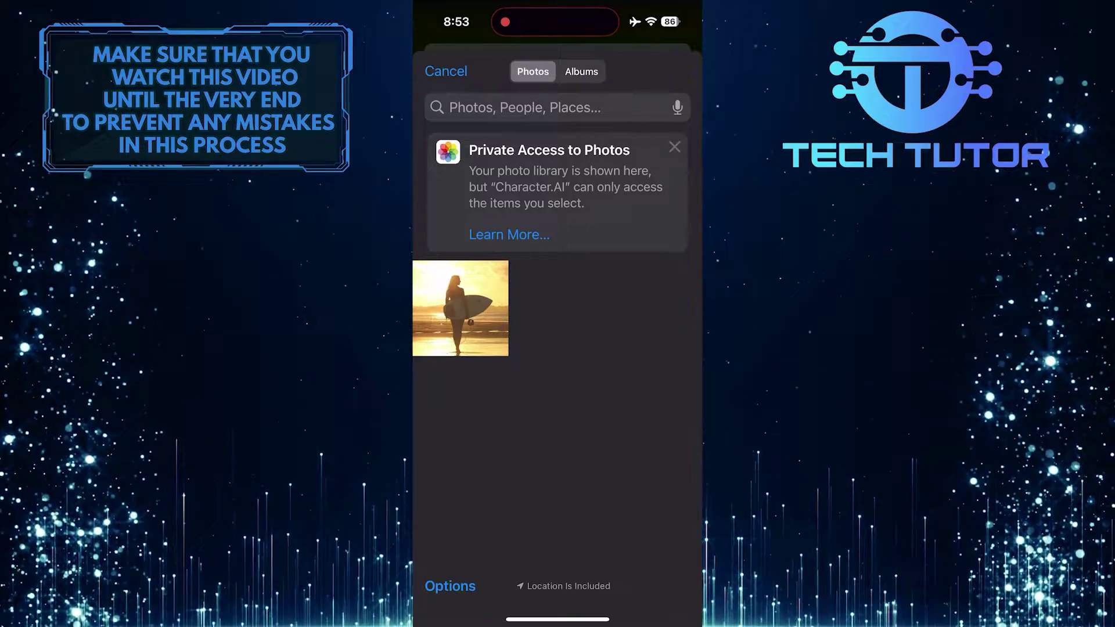
click(460, 308)
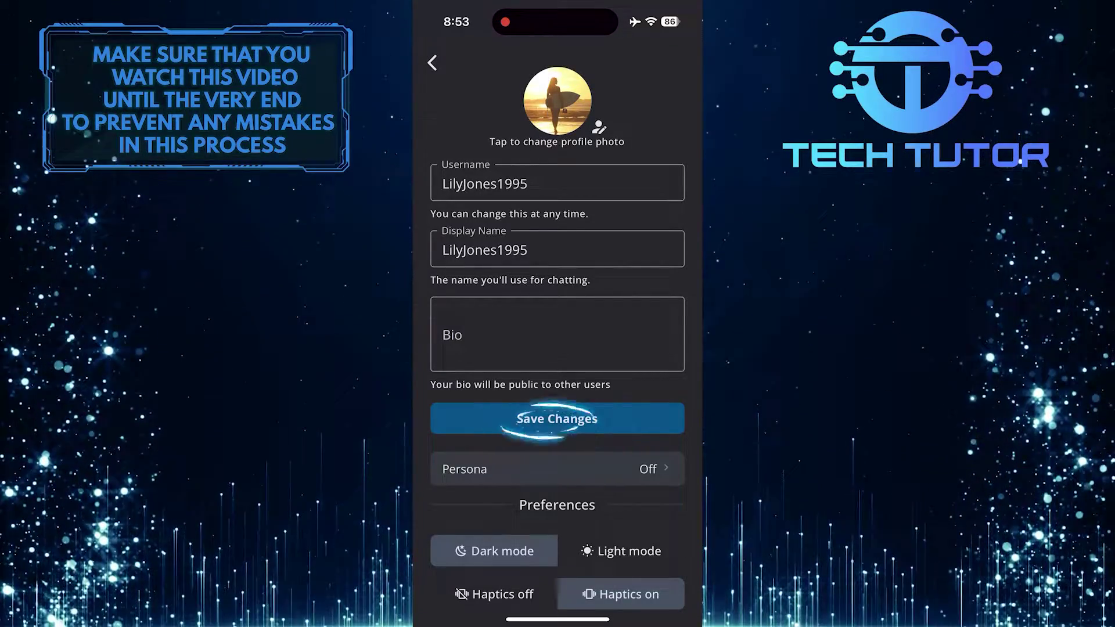
click(557, 418)
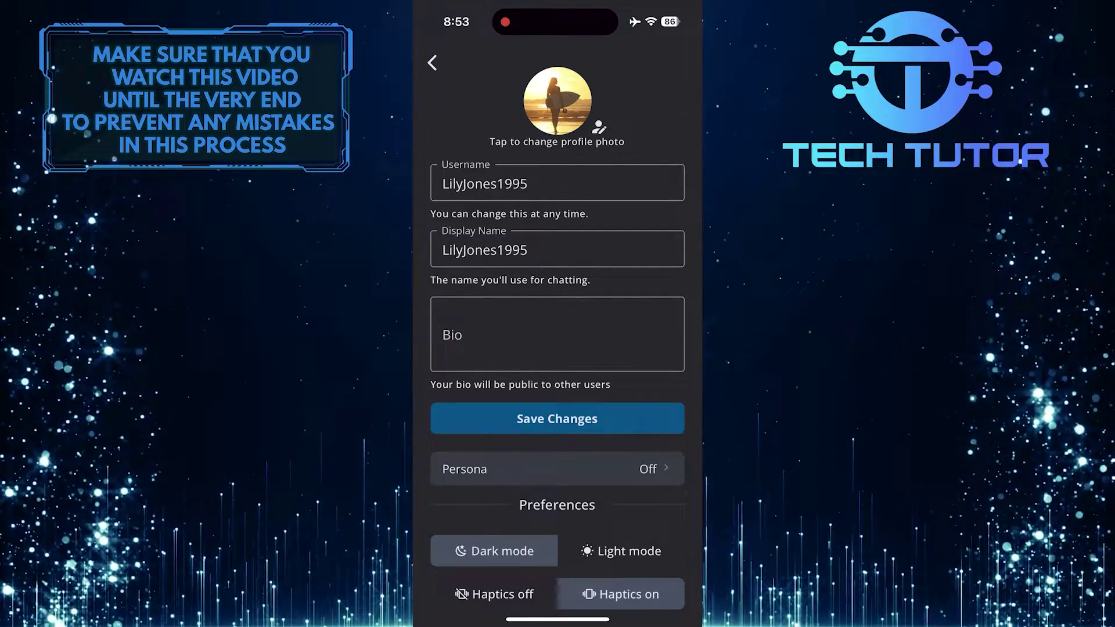
click(432, 62)
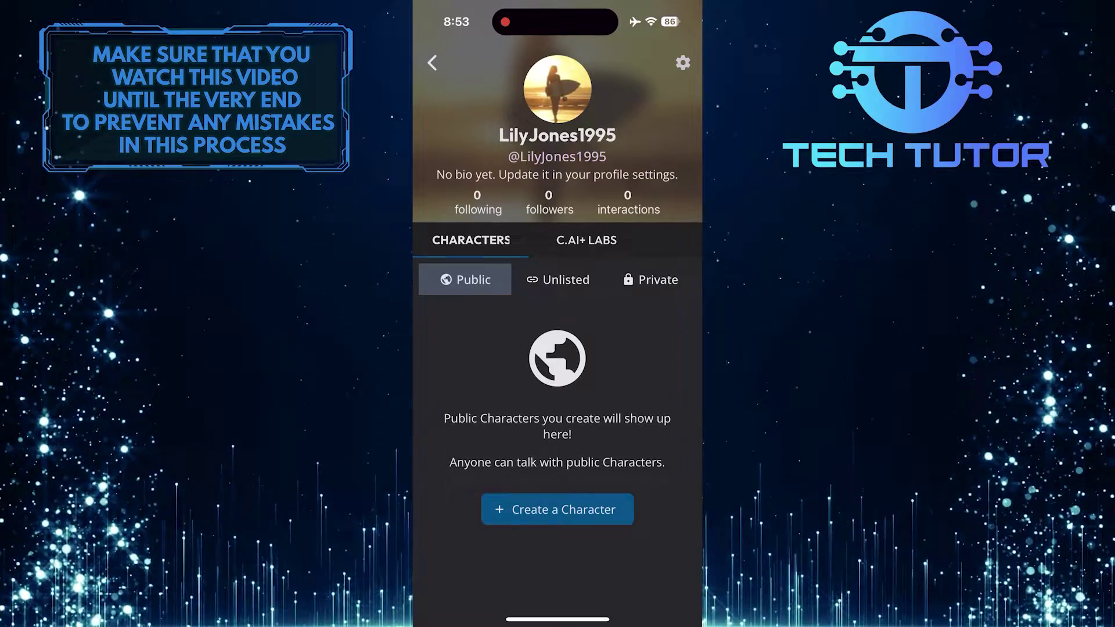